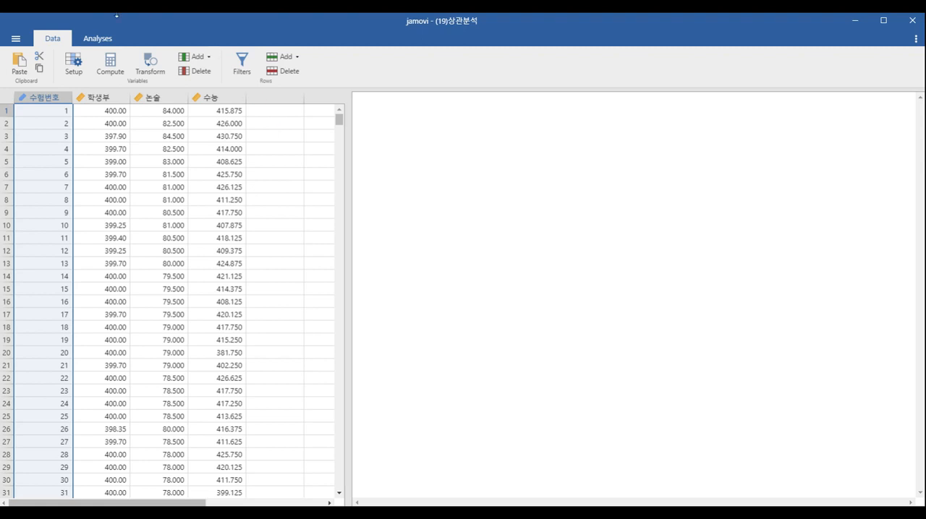
- Install the scatr module from the jamovi library's available modules and close the library
{"action": "left_click", "coordinate": [94, 38]}
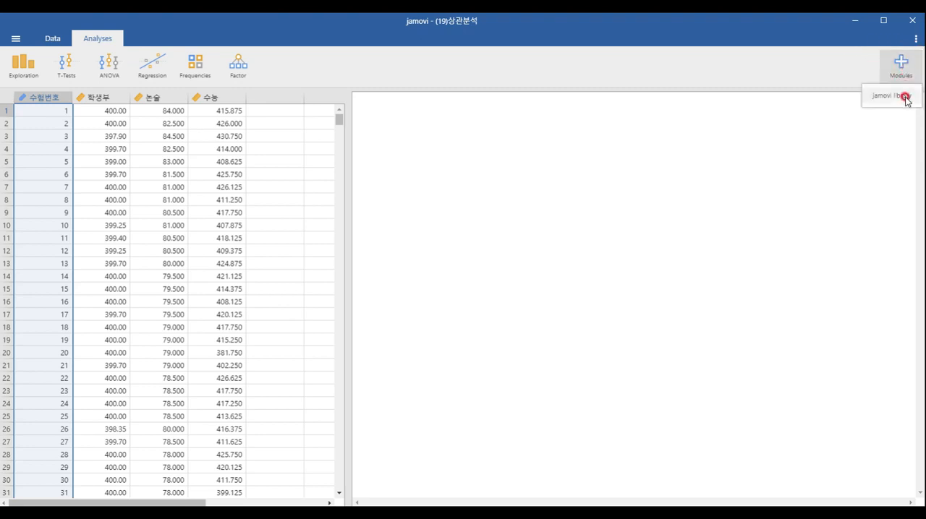
{"action": "left_click", "coordinate": [902, 97]}
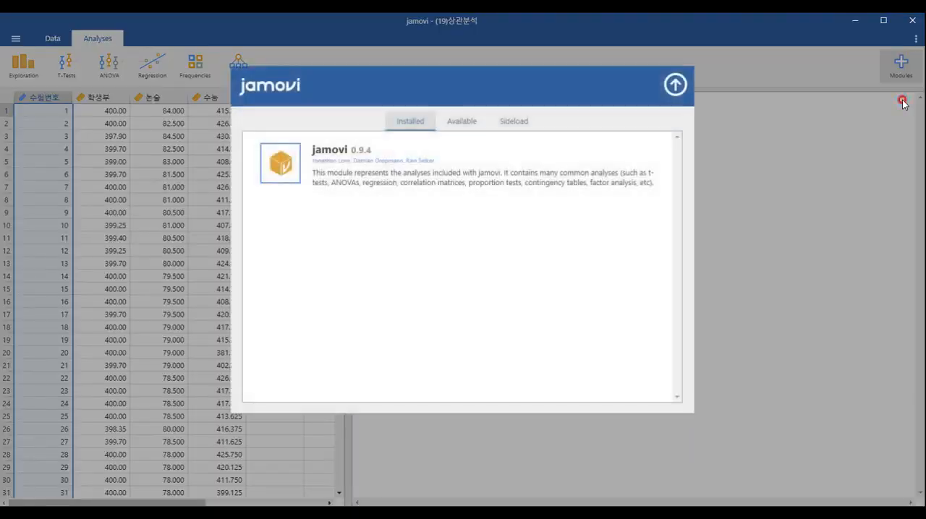
{"action": "left_click", "coordinate": [461, 123]}
{"action": "scroll", "coordinate": [458, 289], "scroll_direction": "down", "scroll_amount": 15}
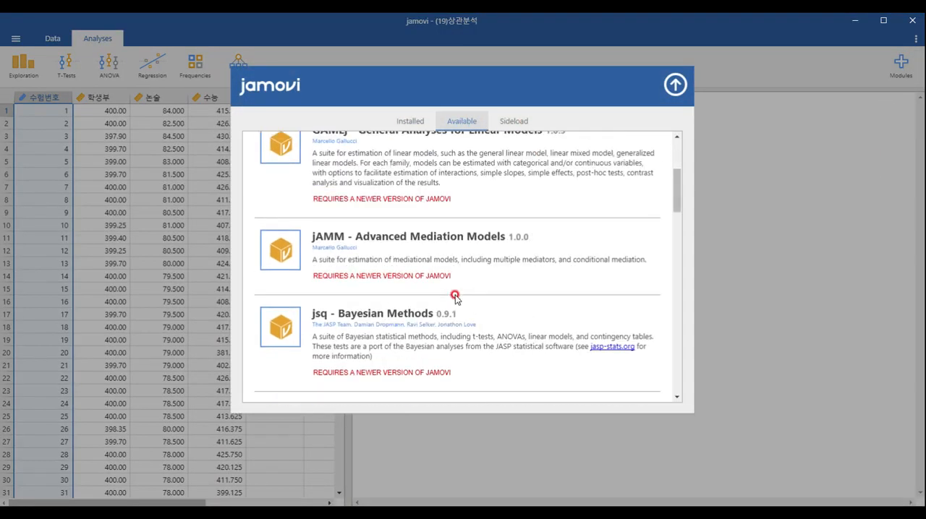
{"action": "scroll", "coordinate": [391, 331], "scroll_direction": "down", "scroll_amount": 8}
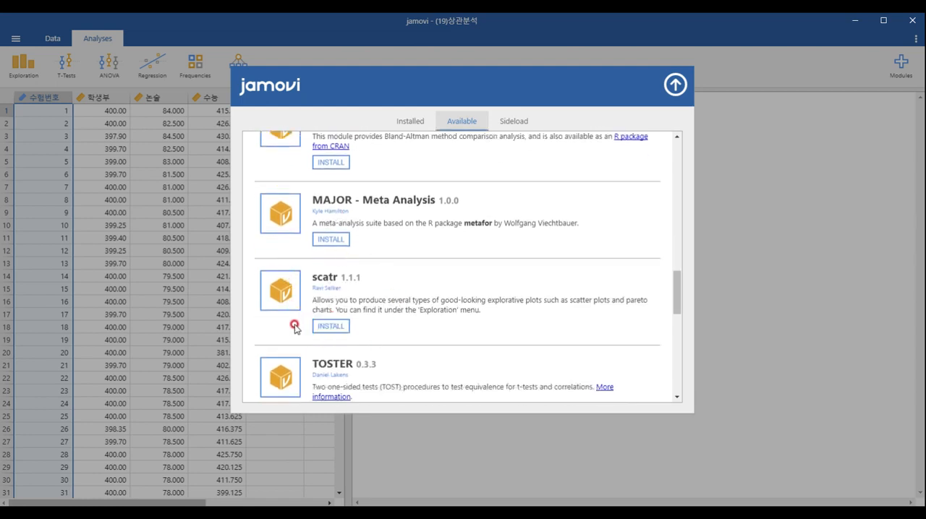
{"action": "left_click", "coordinate": [337, 329]}
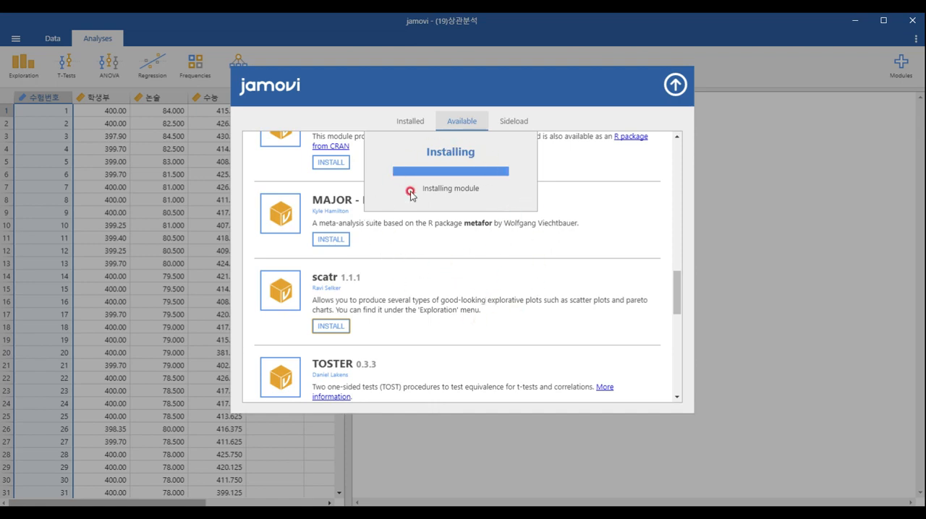
{"action": "left_click", "coordinate": [675, 86]}
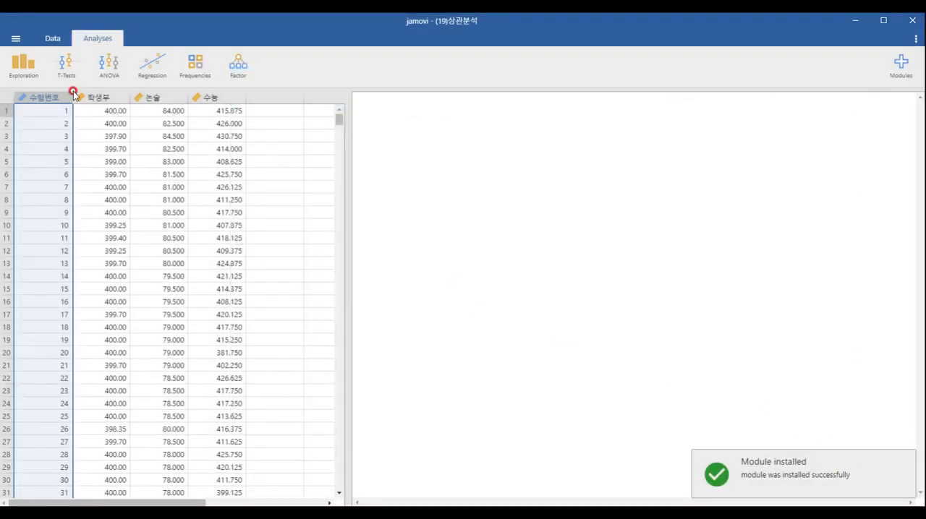
- Create a scatterplot with 학생부 on the X-axis and 논술 on the Y-axis
{"action": "left_click", "coordinate": [24, 81]}
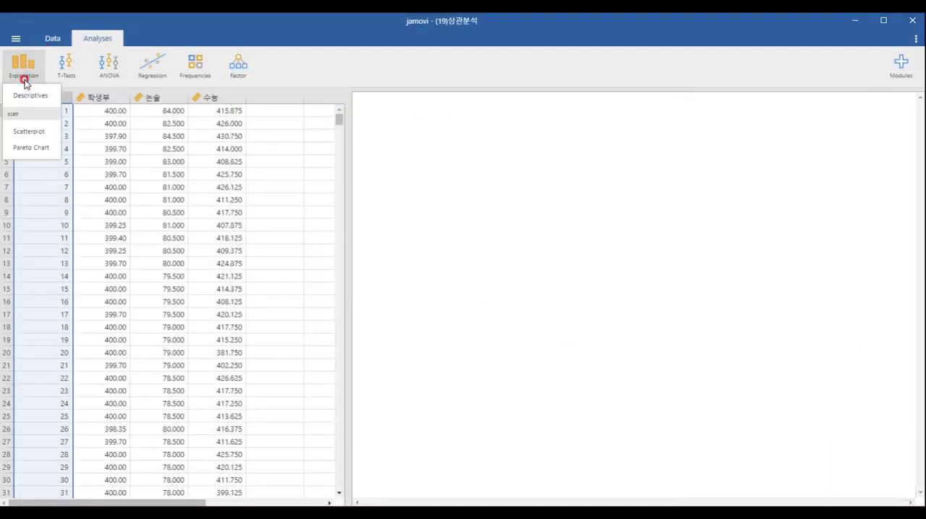
{"action": "left_click", "coordinate": [10, 117]}
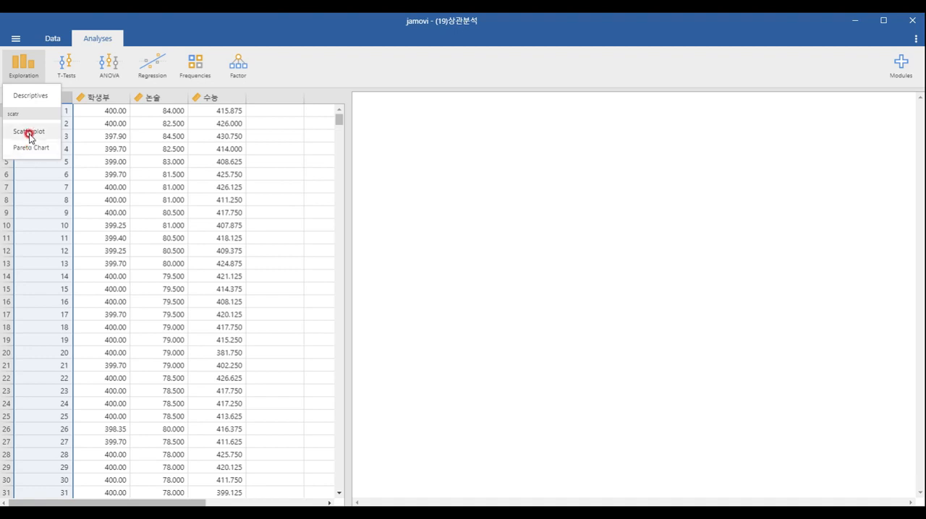
{"action": "left_click", "coordinate": [29, 132]}
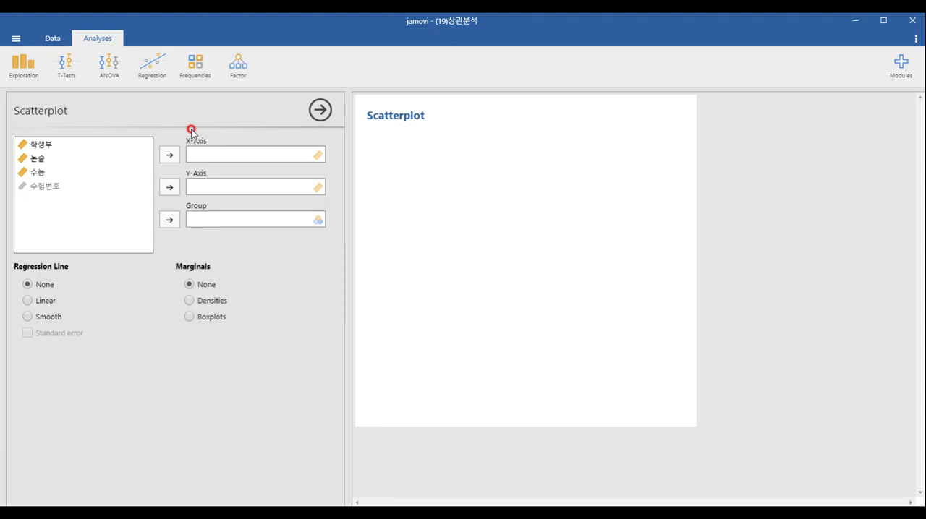
{"action": "left_click", "coordinate": [65, 145]}
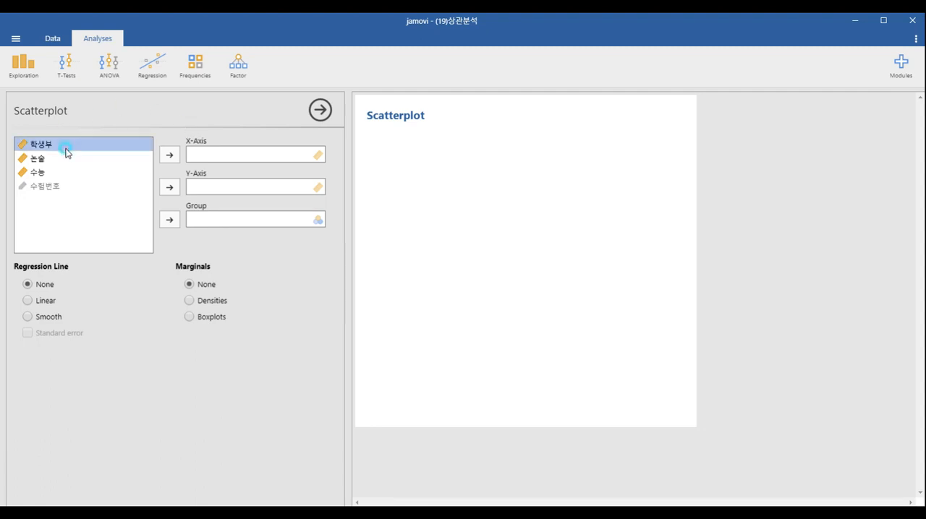
{"action": "left_click", "coordinate": [169, 154]}
{"action": "left_click", "coordinate": [169, 187]}
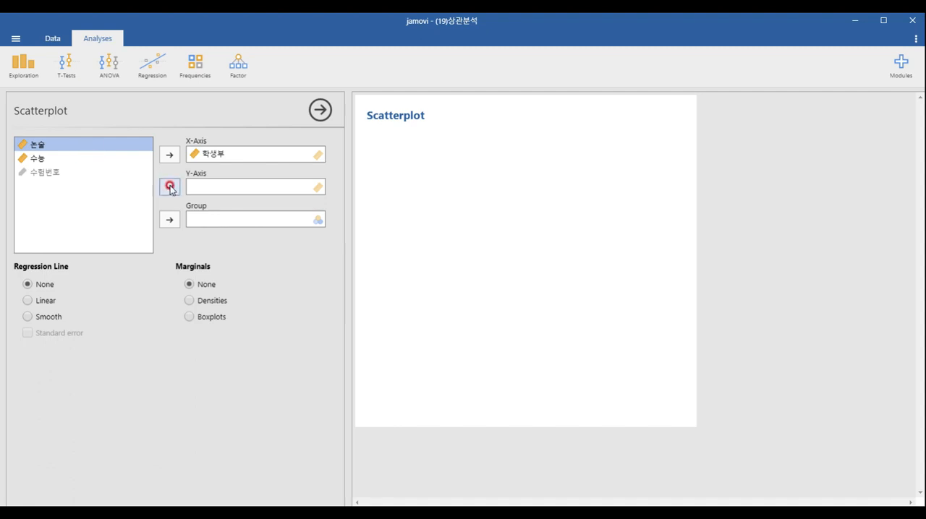
{"action": "left_click", "coordinate": [169, 186]}
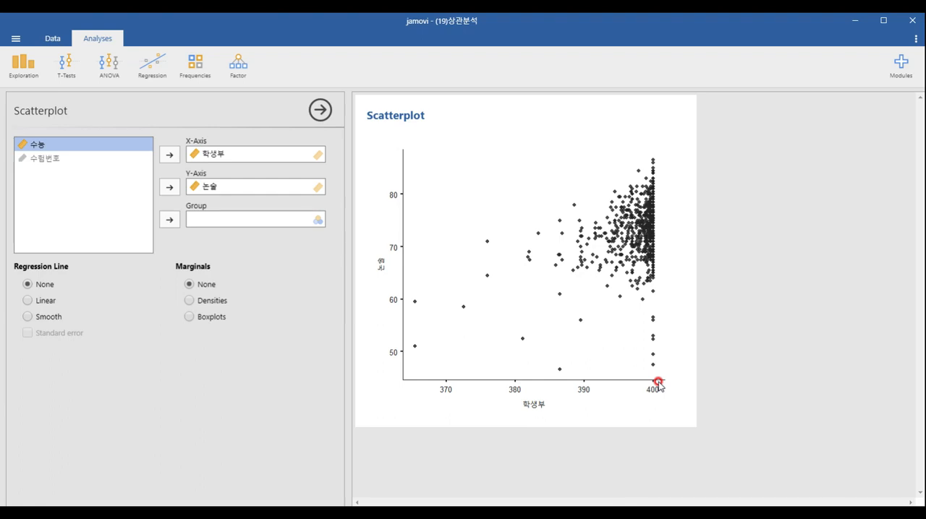
- Create a second scatterplot with 학생부 on the X-axis and 수능 on the Y-axis
{"action": "left_click", "coordinate": [11, 70]}
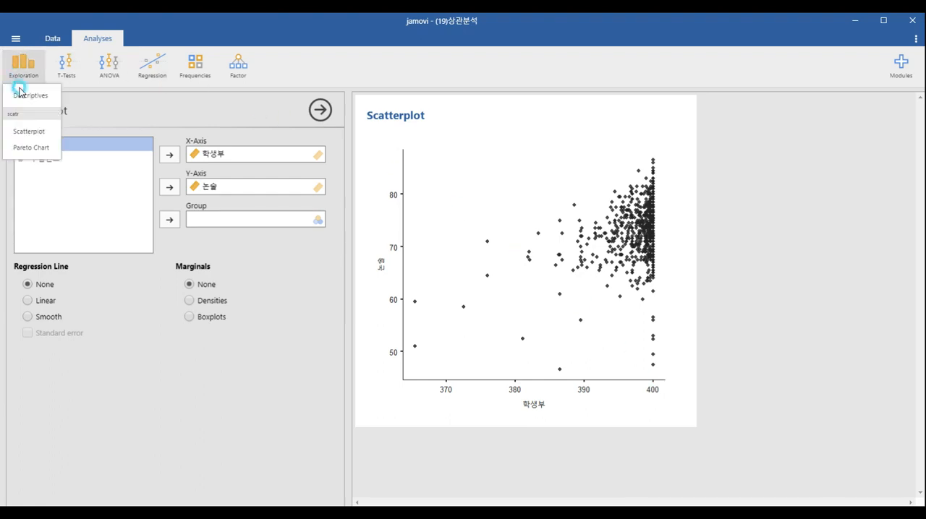
{"action": "left_click", "coordinate": [30, 133]}
{"action": "left_click", "coordinate": [72, 145]}
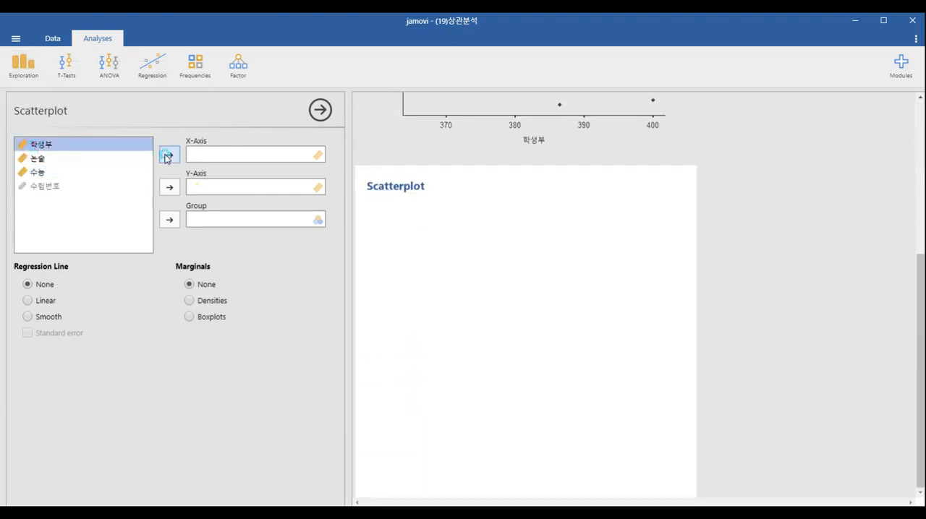
{"action": "left_click", "coordinate": [167, 155]}
{"action": "left_click", "coordinate": [110, 158]}
{"action": "left_click", "coordinate": [165, 186]}
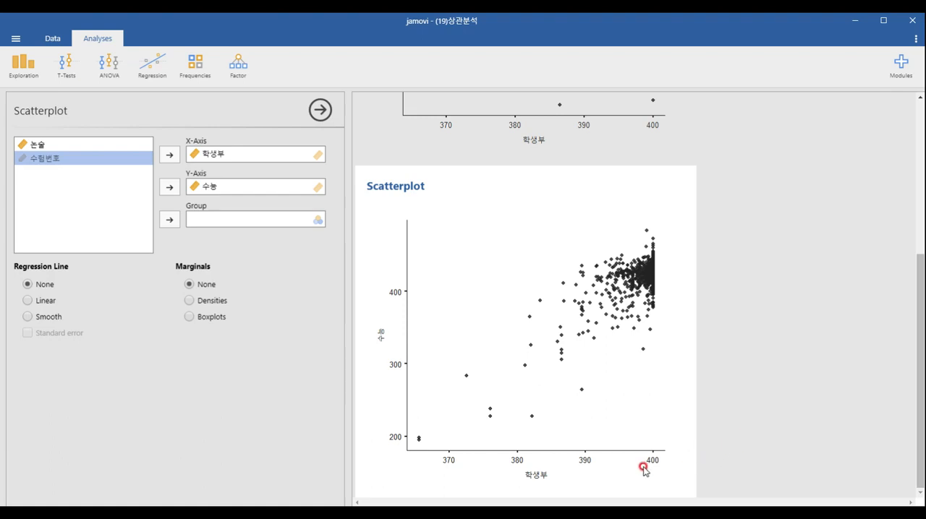
- Examine the 학생부–수능 scatterplot and compare it with the 학생부–논술 scatterplot
{"action": "scroll", "coordinate": [631, 346], "scroll_direction": "up", "scroll_amount": 5}
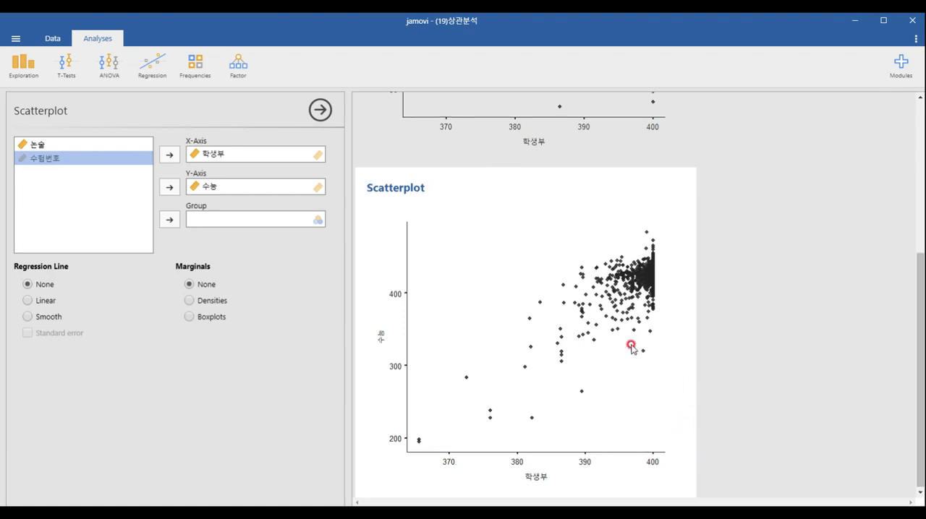
{"action": "left_click", "coordinate": [630, 346]}
{"action": "left_click", "coordinate": [622, 376]}
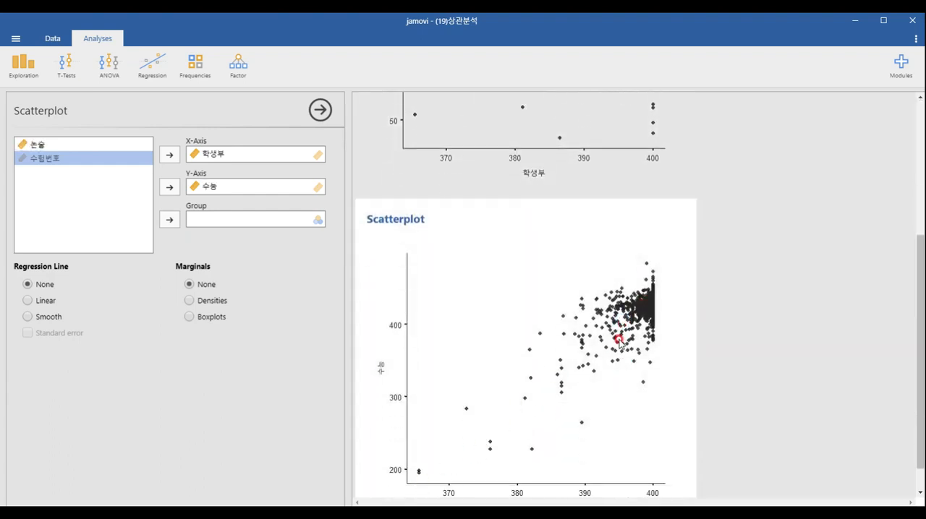
{"action": "scroll", "coordinate": [616, 338], "scroll_direction": "up", "scroll_amount": 3}
{"action": "scroll", "coordinate": [608, 367], "scroll_direction": "down", "scroll_amount": 3}
{"action": "scroll", "coordinate": [623, 355], "scroll_direction": "down", "scroll_amount": 1}
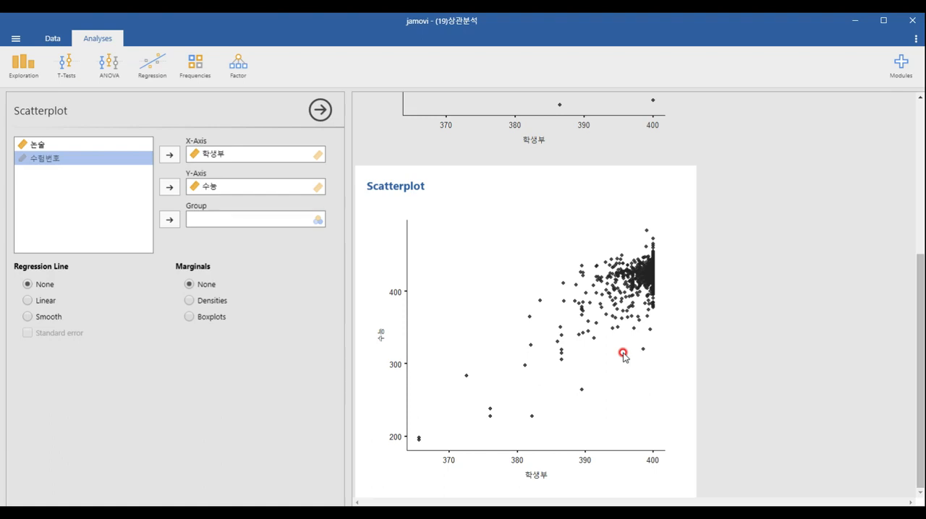
- Create a correlation matrix of 학생부, 논술 and 수능, flagging significant correlations and adding the correlation matrix plot
{"action": "left_click", "coordinate": [160, 76]}
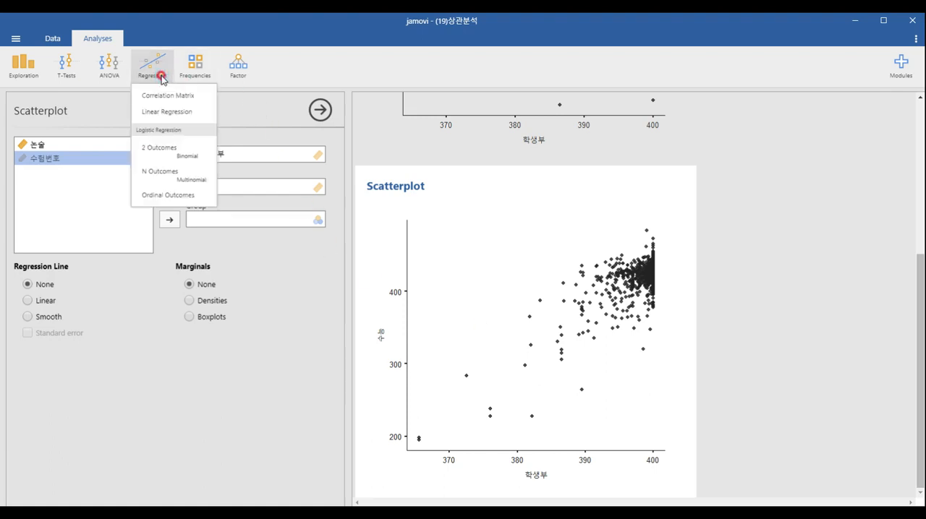
{"action": "left_click", "coordinate": [170, 97]}
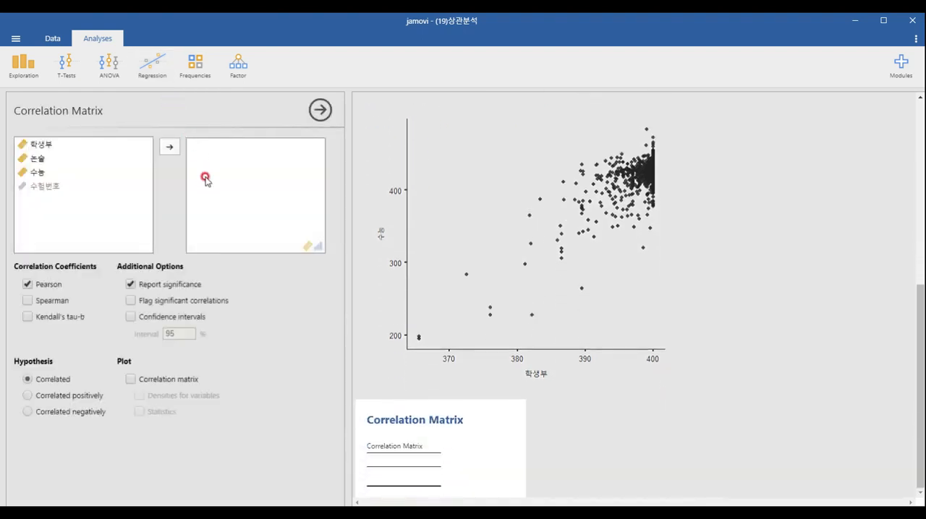
{"action": "left_click", "coordinate": [58, 145]}
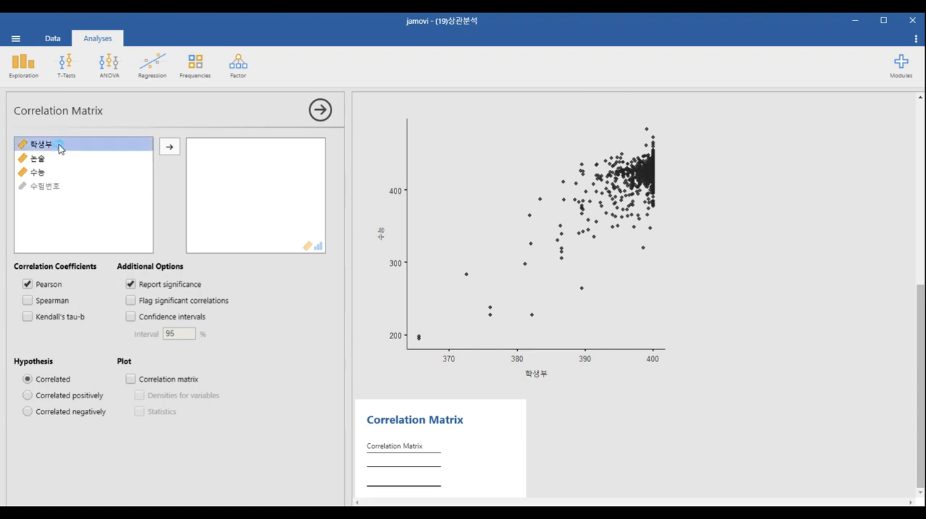
{"action": "left_click", "coordinate": [169, 147]}
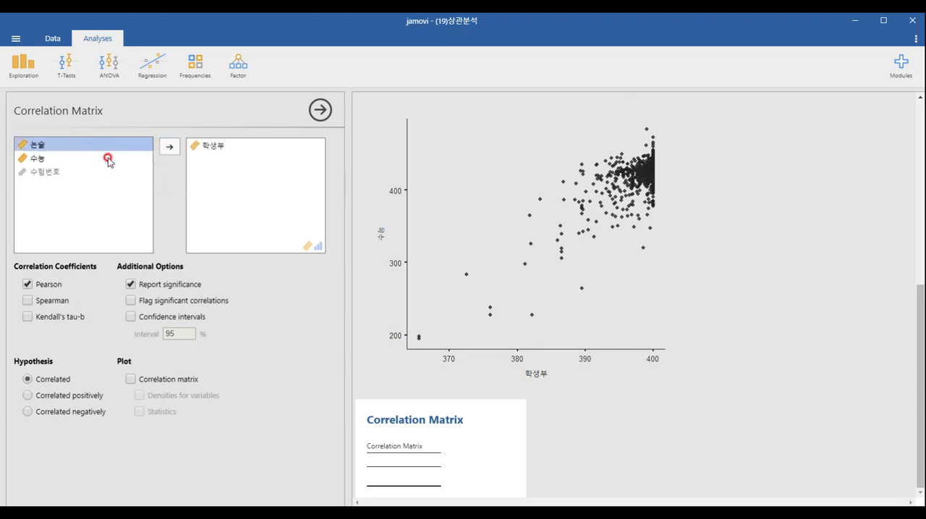
{"action": "left_click", "coordinate": [171, 146]}
{"action": "left_click", "coordinate": [178, 148]}
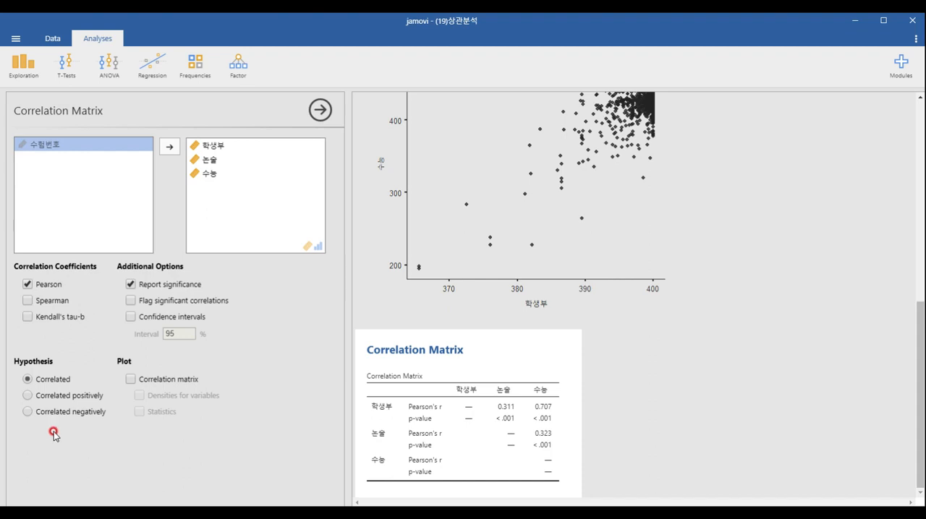
{"action": "left_click", "coordinate": [173, 380]}
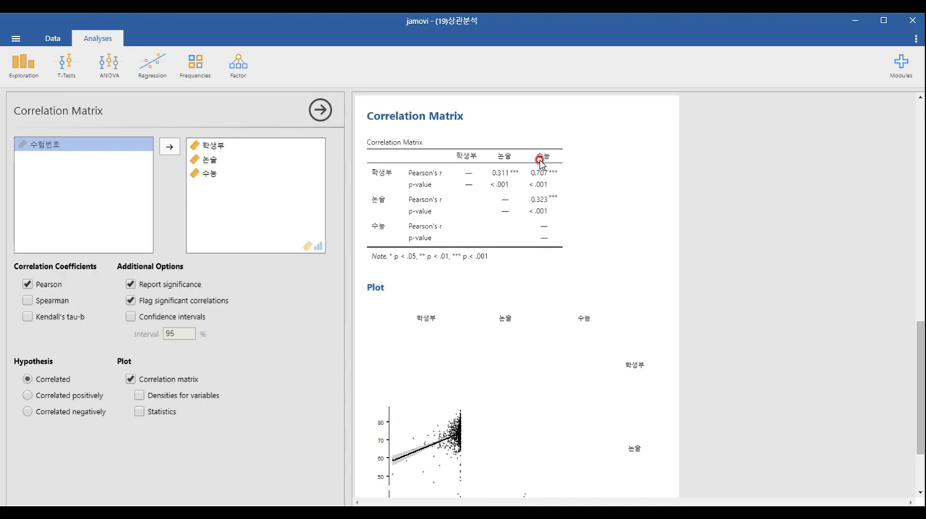
- Examine the Pearson coefficients and p-values in the correlation table alongside the regression lines in the plot matrix
{"action": "scroll", "coordinate": [537, 196], "scroll_direction": "down", "scroll_amount": 3}
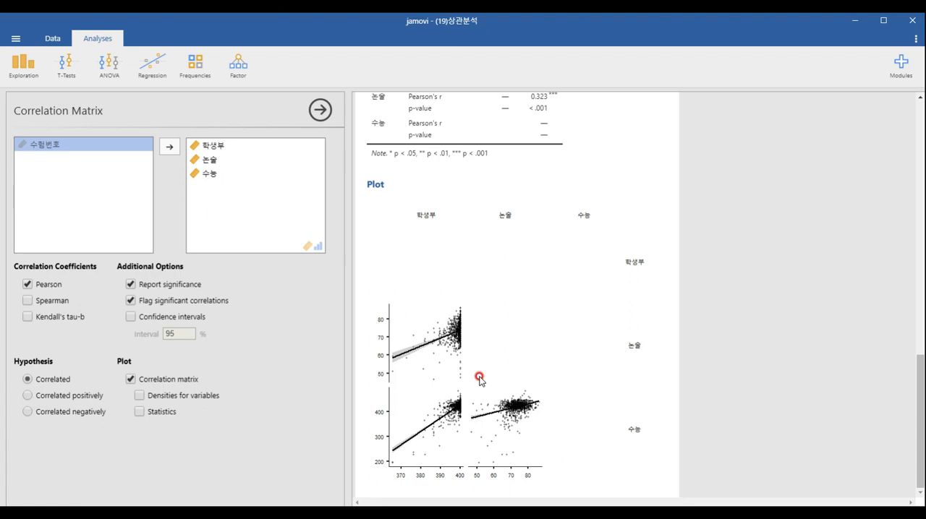
{"action": "scroll", "coordinate": [480, 379], "scroll_direction": "up", "scroll_amount": 5}
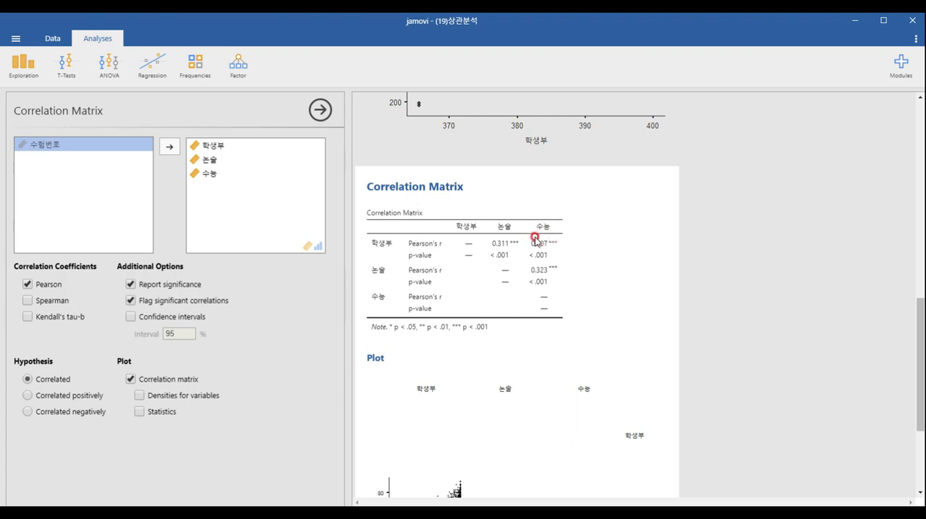
{"action": "scroll", "coordinate": [533, 239], "scroll_direction": "down", "scroll_amount": 3}
{"action": "scroll", "coordinate": [534, 238], "scroll_direction": "up", "scroll_amount": 2}
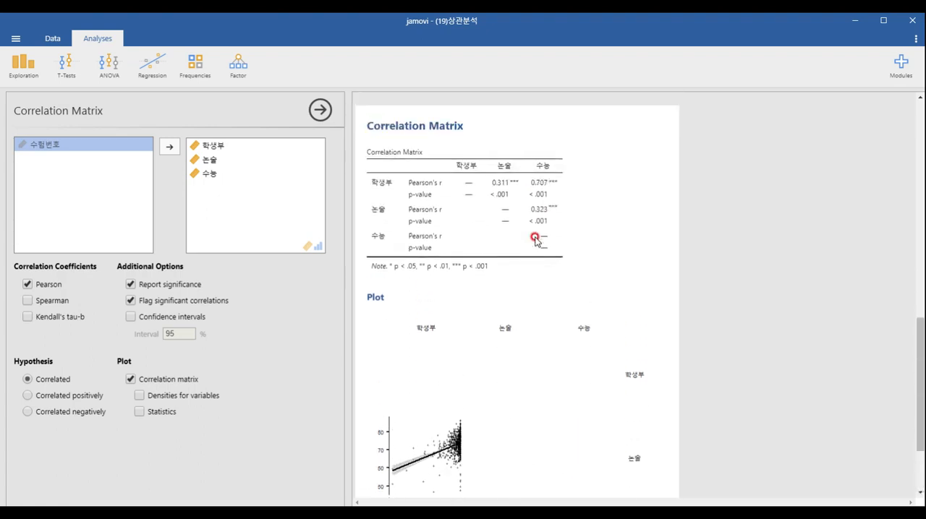
{"action": "scroll", "coordinate": [375, 233], "scroll_direction": "down", "scroll_amount": 2}
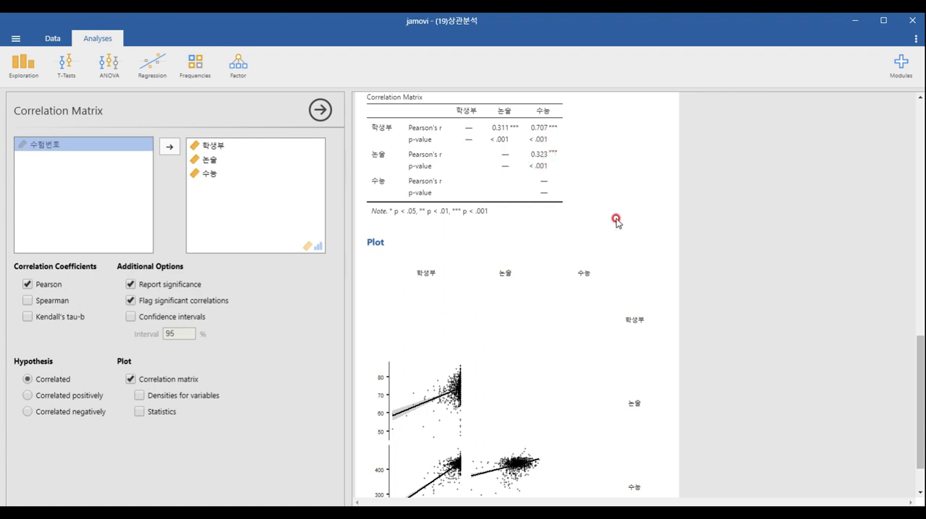
{"action": "scroll", "coordinate": [617, 226], "scroll_direction": "down", "scroll_amount": 2}
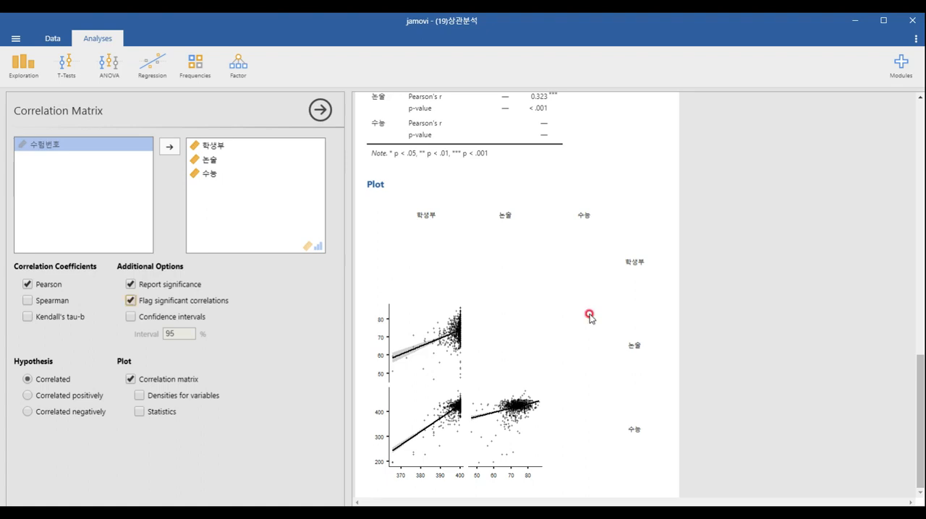
{"action": "scroll", "coordinate": [590, 317], "scroll_direction": "up", "scroll_amount": 3}
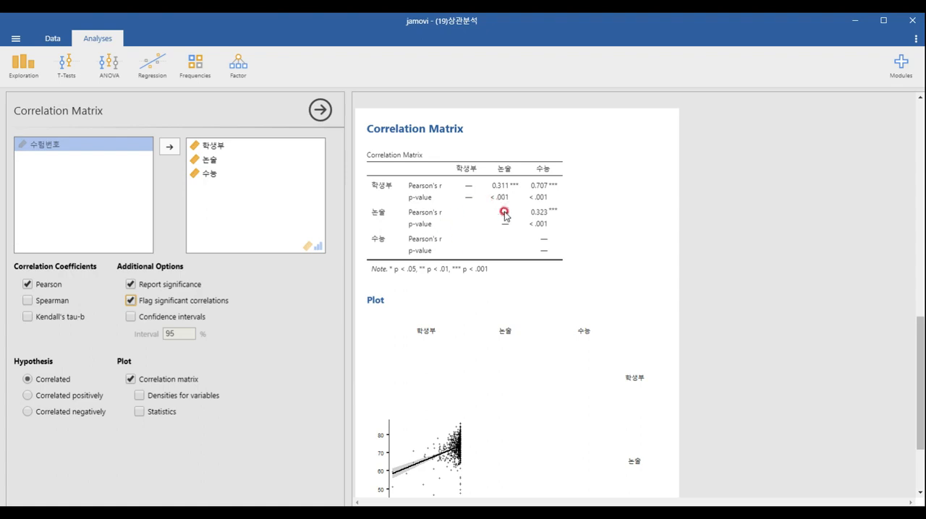